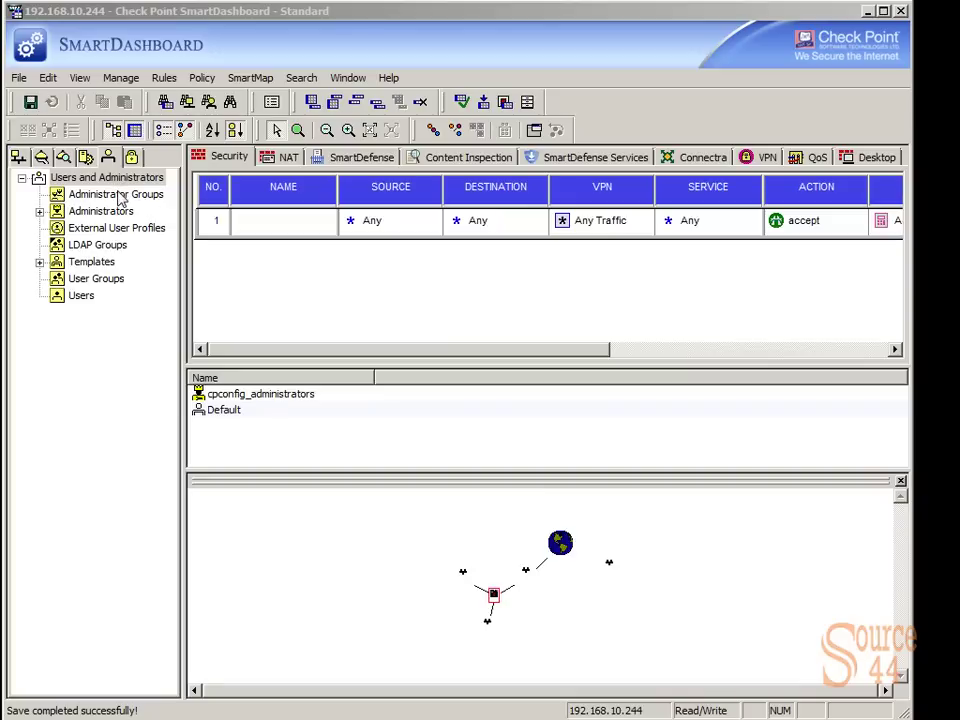
Step: Start a new administrator under Administrators with login name full-access-admin1
{"action": "left_click", "coordinate": [113, 216]}
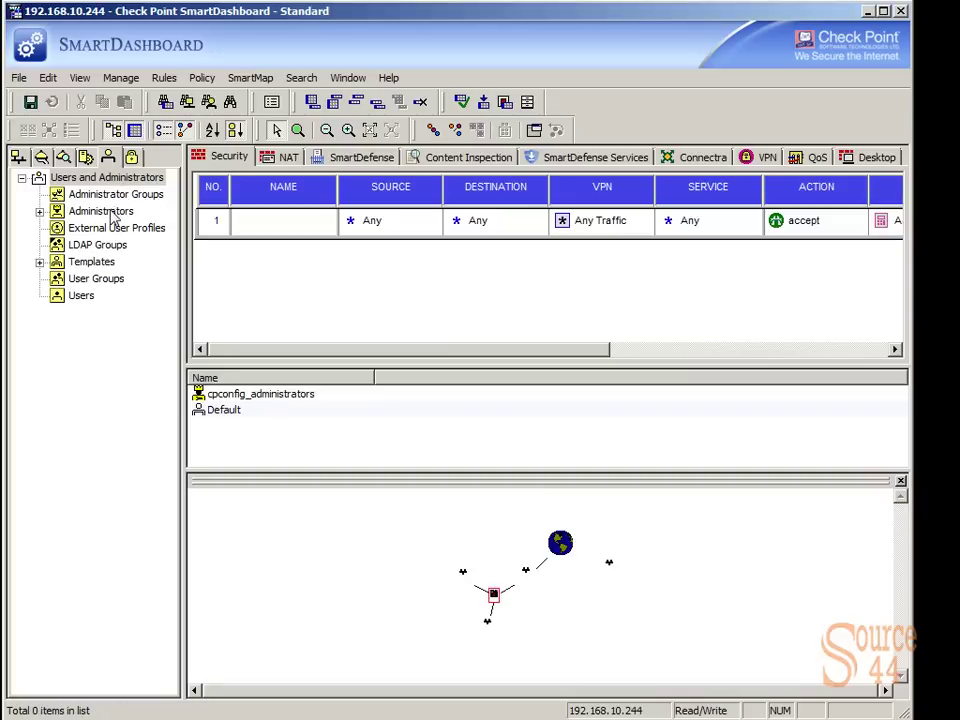
{"action": "double_click", "coordinate": [90, 214]}
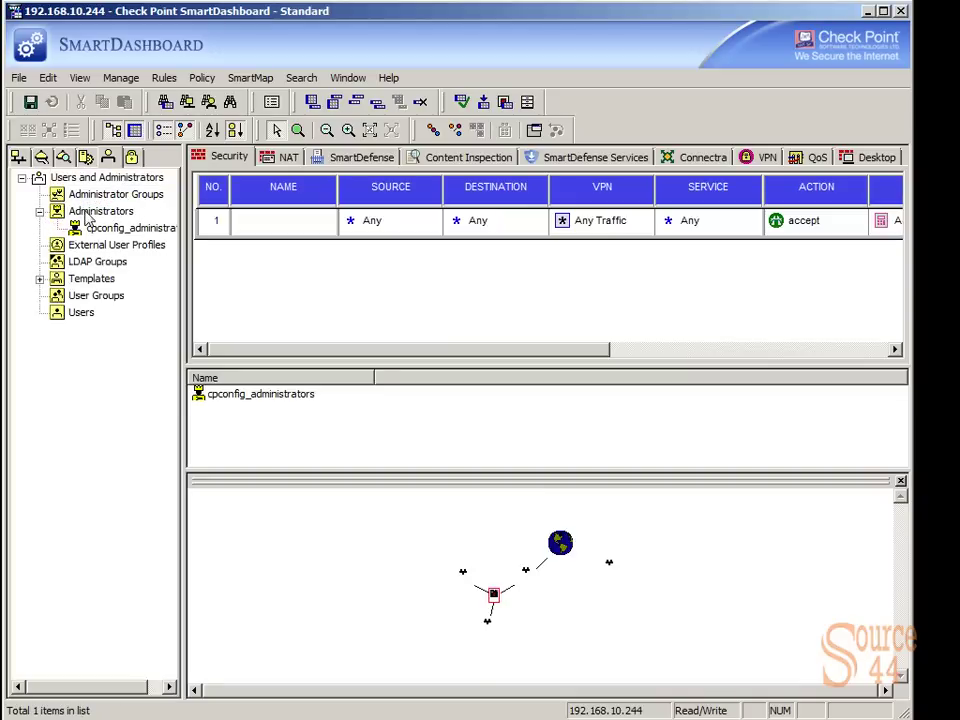
{"action": "right_click", "coordinate": [130, 215]}
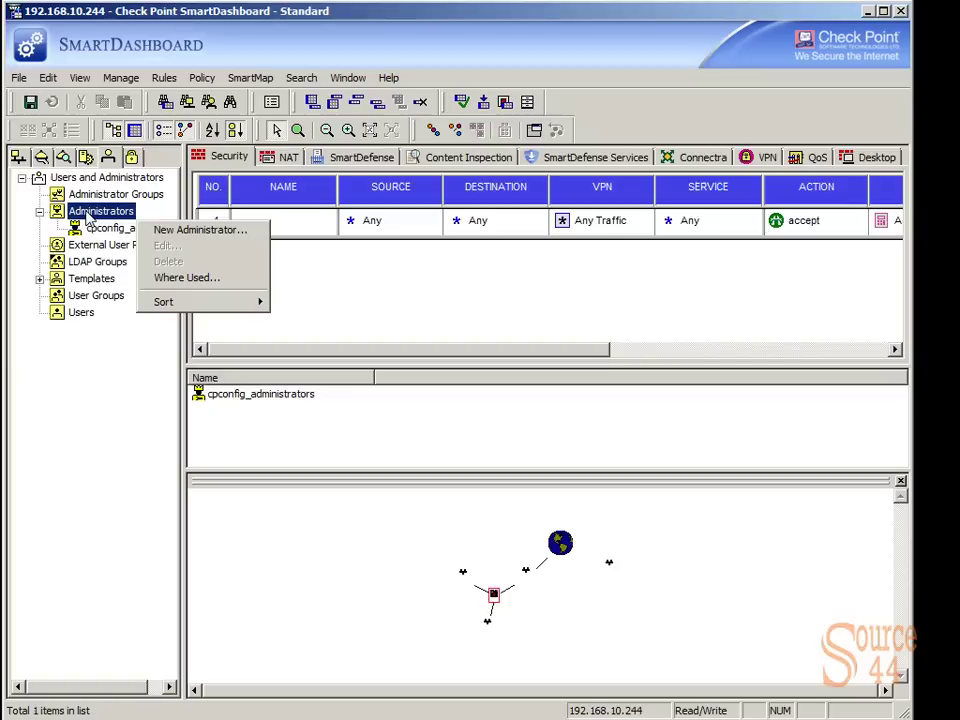
{"action": "left_click", "coordinate": [193, 233]}
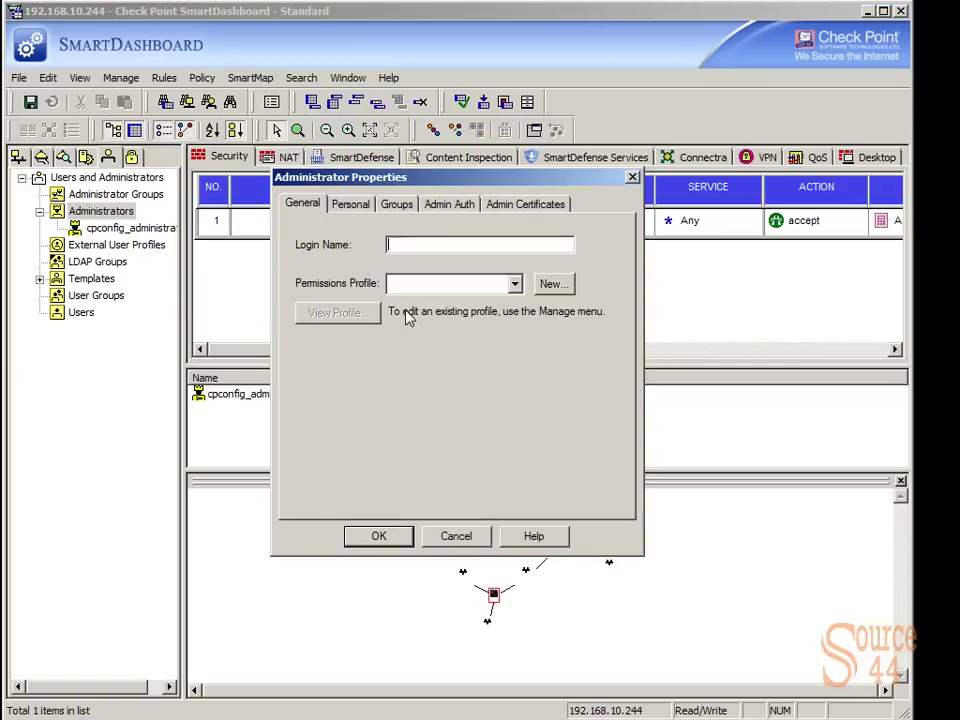
{"action": "type", "text": "full-access-admin1"}
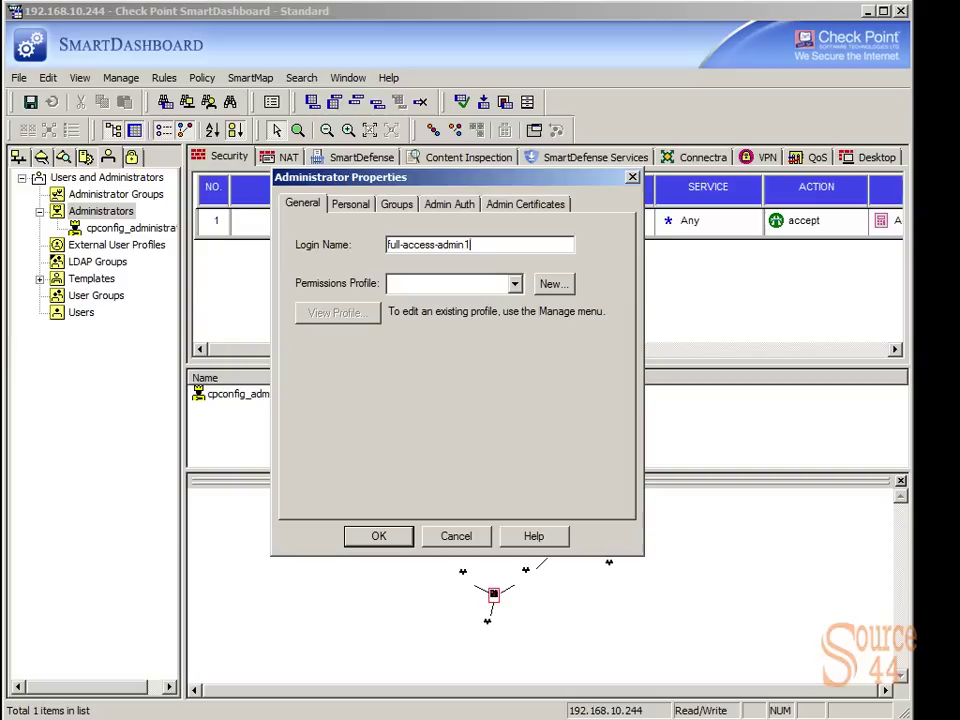
{"action": "left_click", "coordinate": [515, 284]}
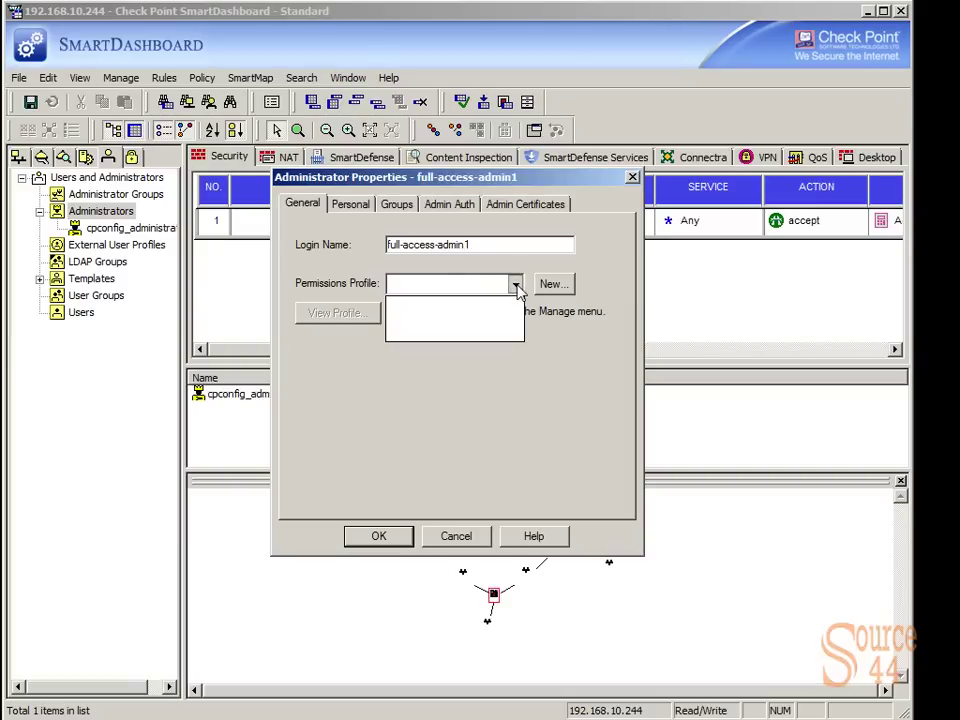
{"action": "left_click", "coordinate": [515, 284]}
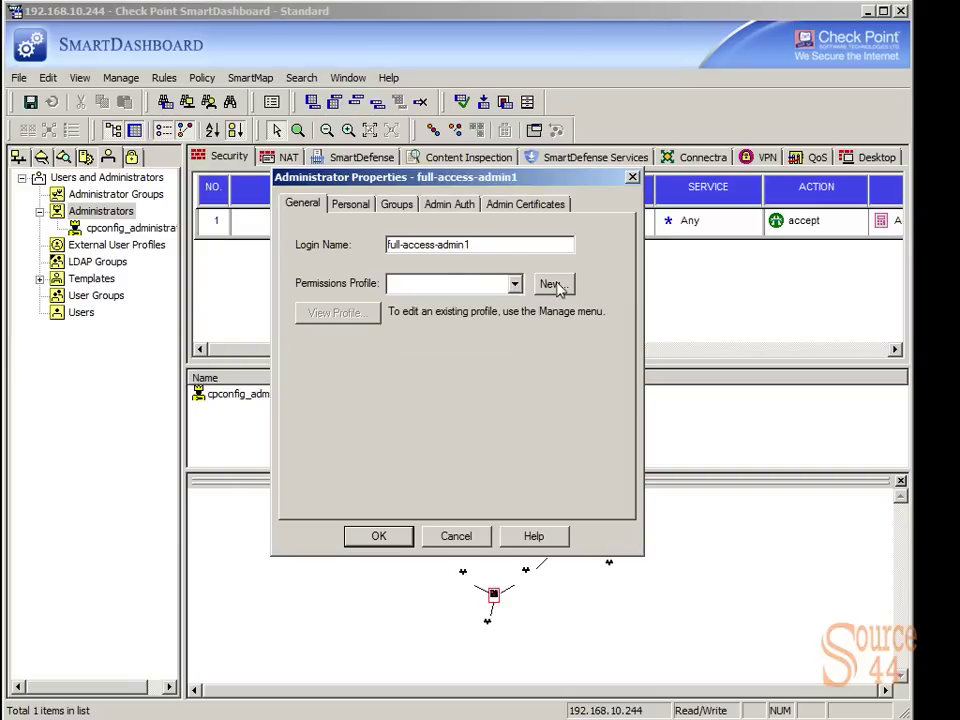
Step: Create a FullAccess permissions profile with Read/Write All and Manage Administrators enabled
{"action": "left_click", "coordinate": [553, 285]}
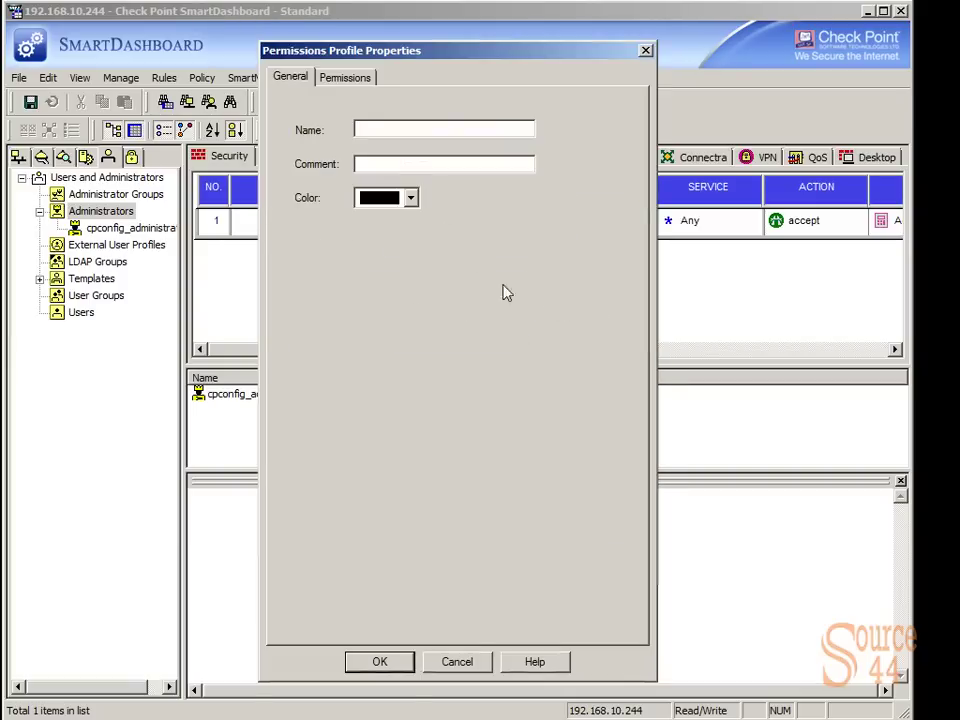
{"action": "type", "text": "FullAccess"}
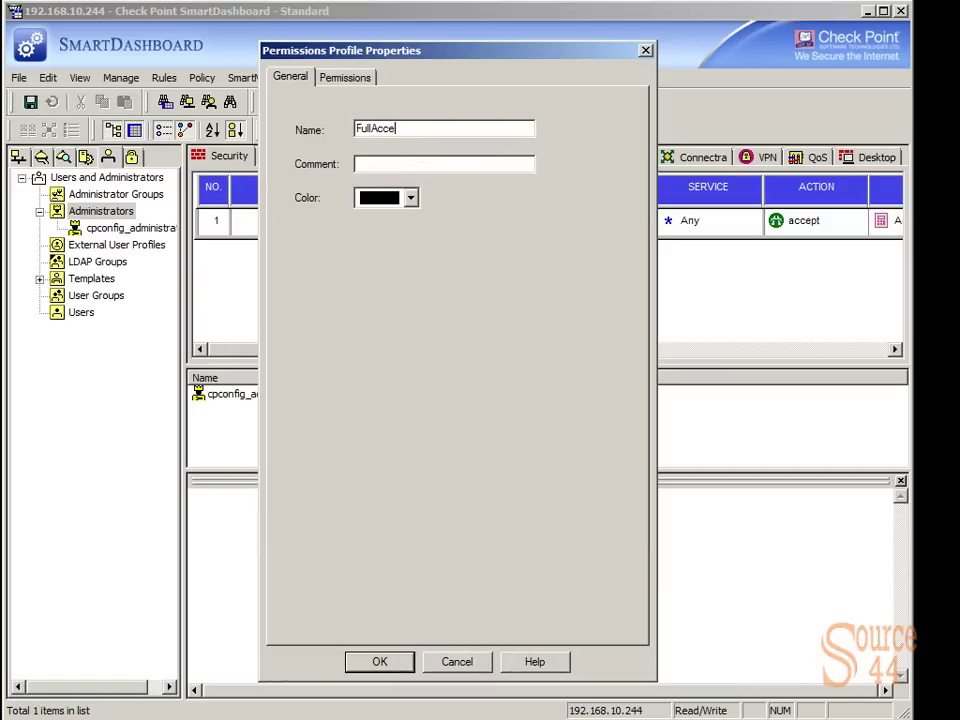
{"action": "left_click", "coordinate": [349, 82]}
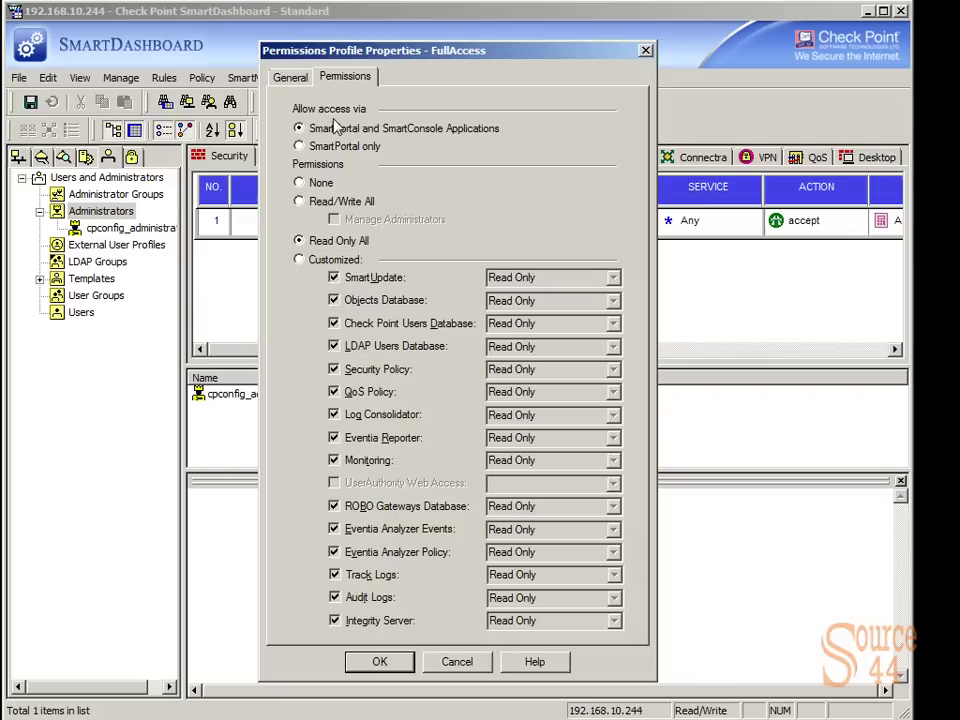
{"action": "left_click", "coordinate": [318, 205]}
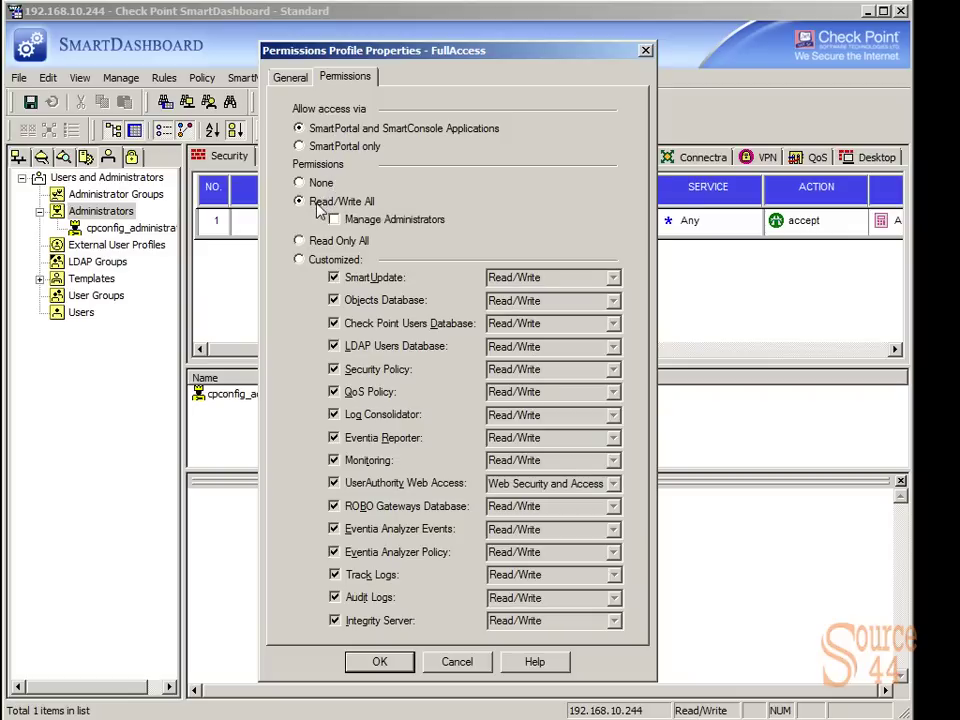
{"action": "left_click", "coordinate": [334, 220]}
Step: Save the FullAccess profile and review the administrator's Personal and Groups settings
{"action": "left_click", "coordinate": [377, 662]}
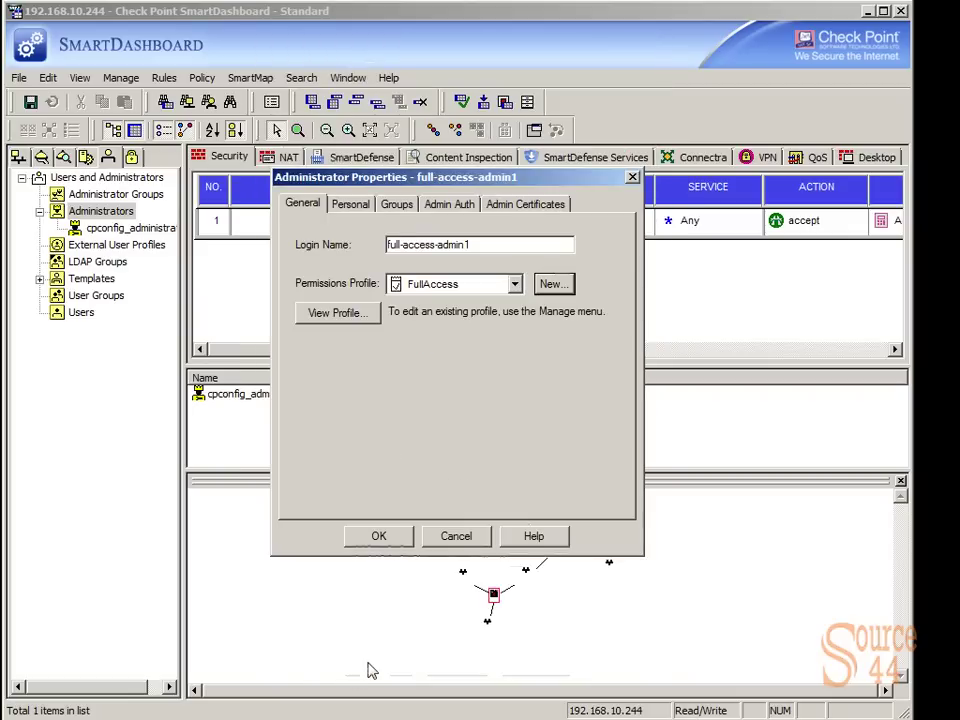
{"action": "left_click", "coordinate": [362, 212]}
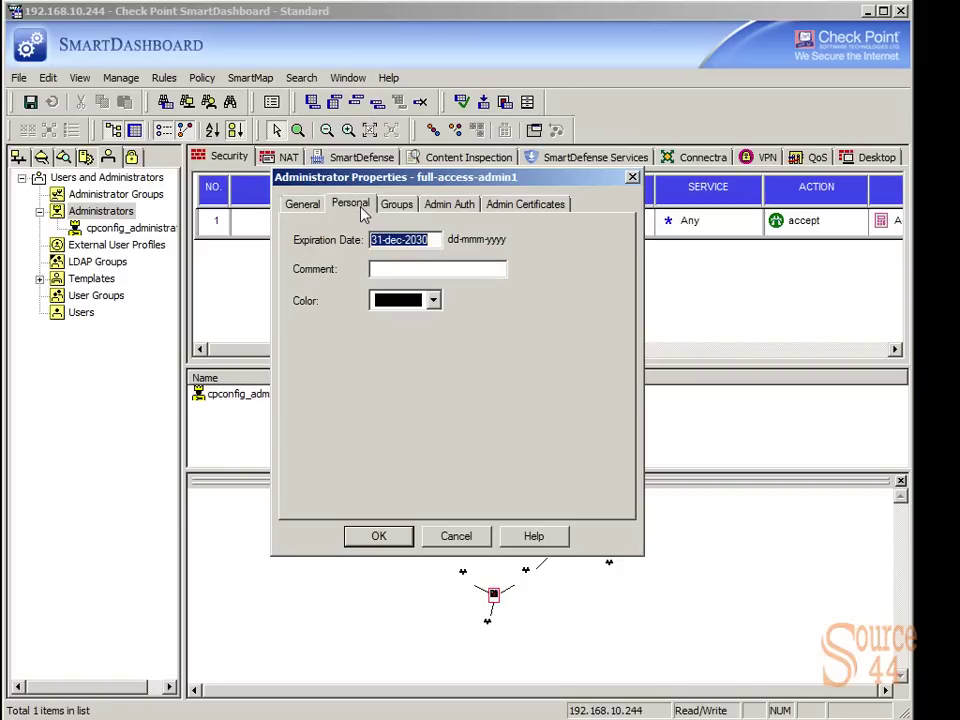
{"action": "left_click", "coordinate": [395, 210]}
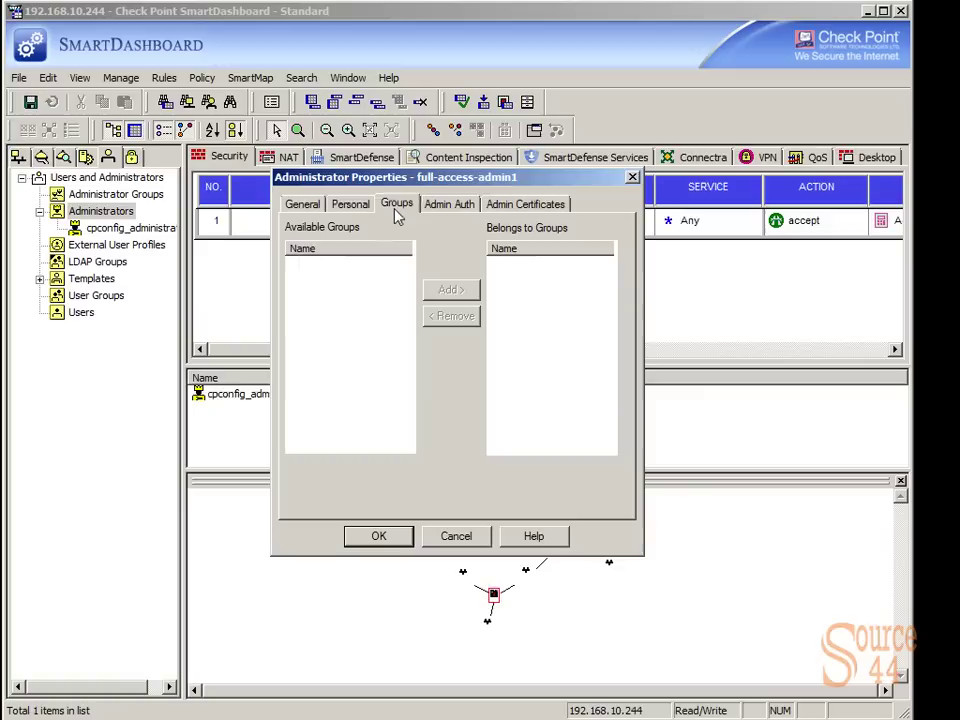
Step: Set full-access-admin1 to Check Point Password authentication with a confirmed password and save it
{"action": "left_click", "coordinate": [433, 212]}
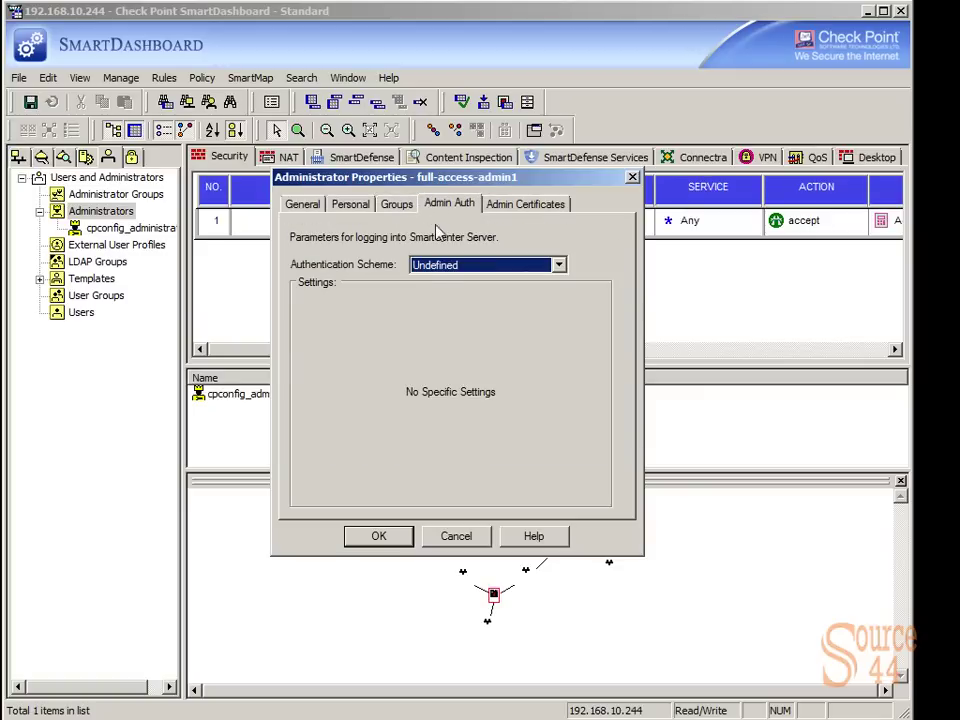
{"action": "left_click", "coordinate": [440, 265]}
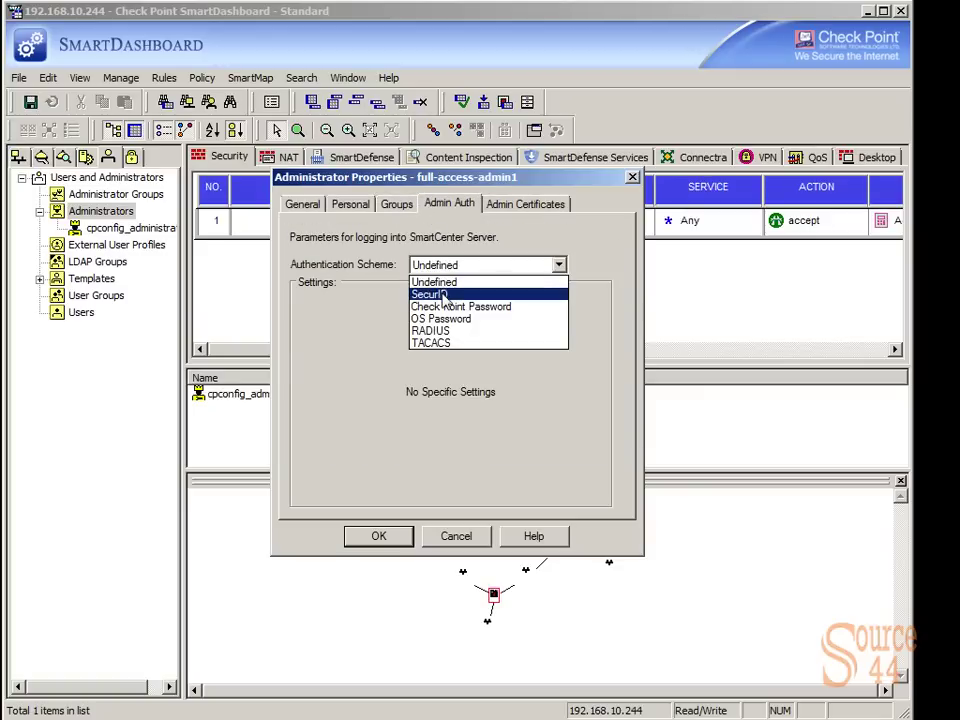
{"action": "left_click", "coordinate": [450, 306]}
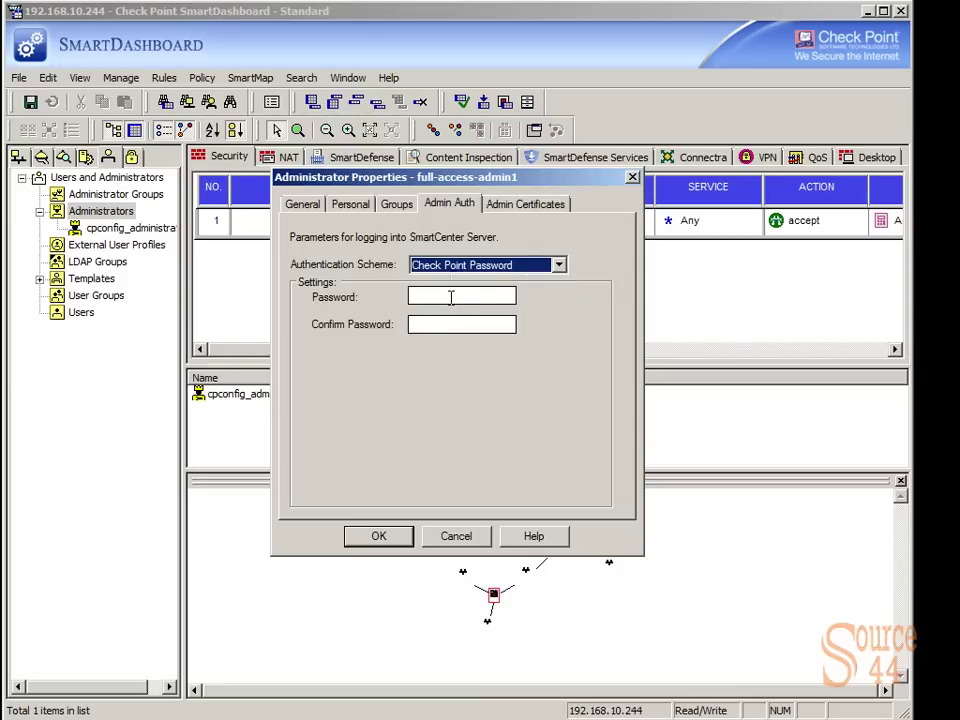
{"action": "left_click", "coordinate": [451, 297]}
{"action": "type", "text": "•••••"}
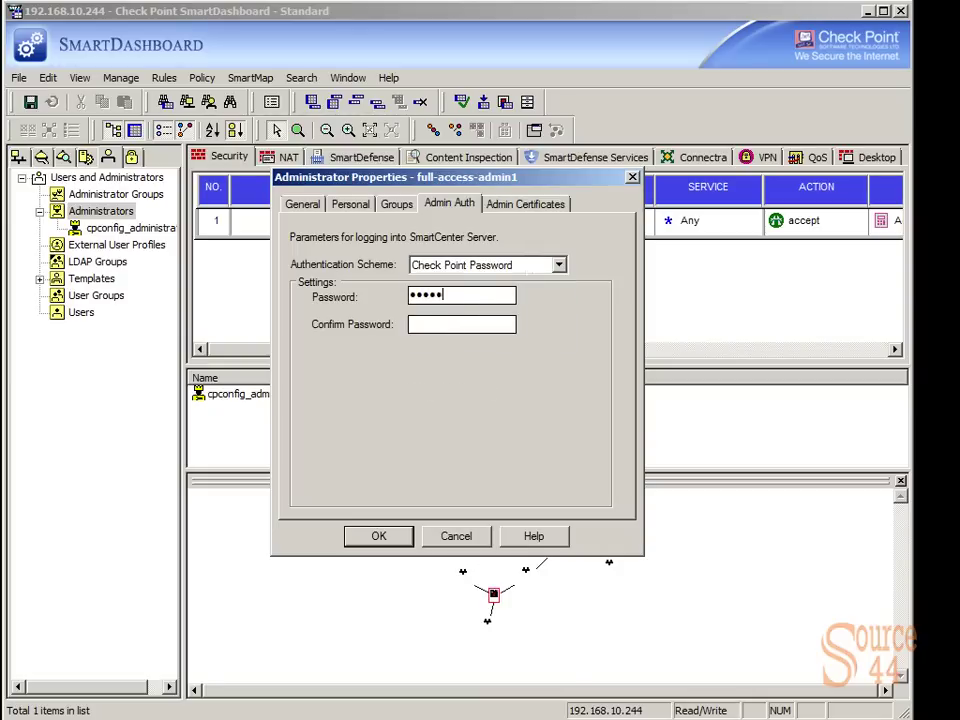
{"action": "type", "text": "•"}
{"action": "key", "text": "Tab"}
{"action": "type", "text": "••••••"}
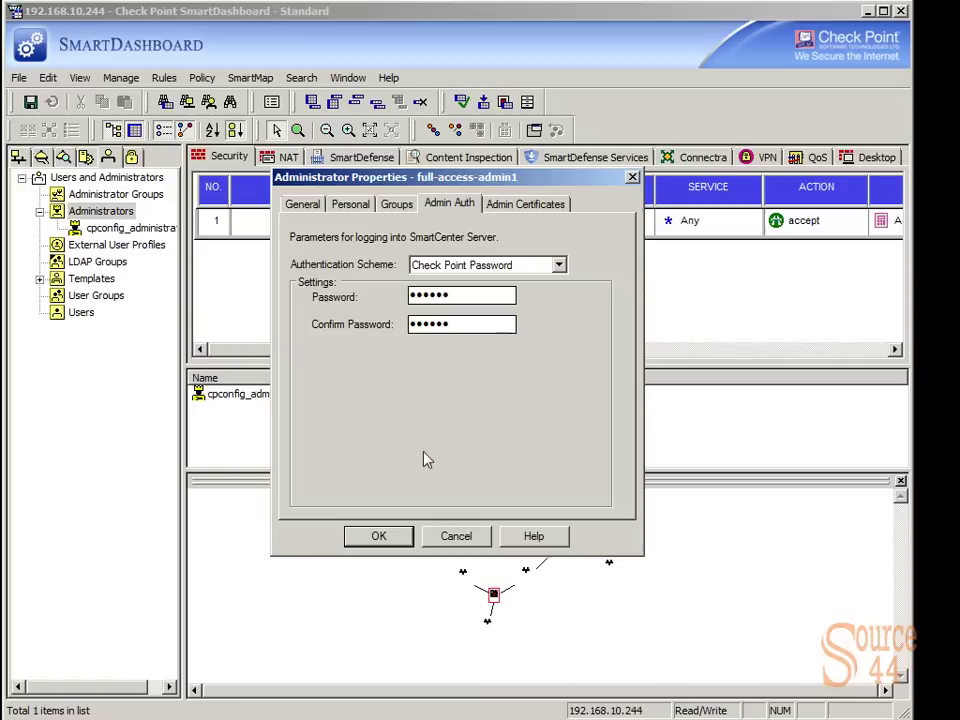
{"action": "left_click", "coordinate": [390, 536]}
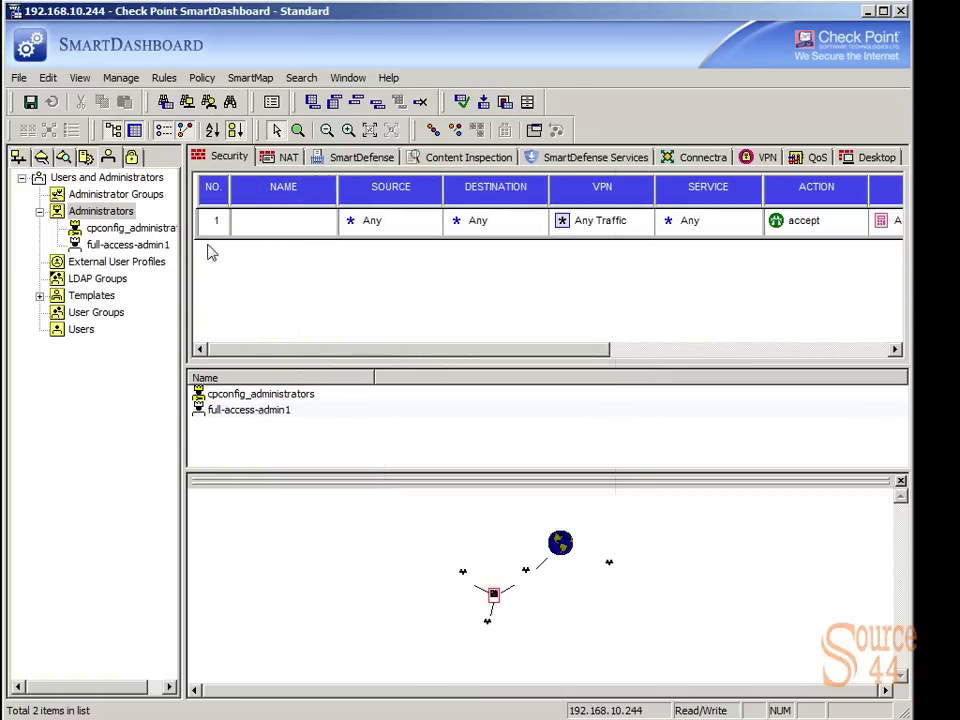
Step: Start administrator read-access-admin1 and give it a new ReadOnly permissions profile
{"action": "right_click", "coordinate": [128, 215]}
{"action": "left_click", "coordinate": [152, 231]}
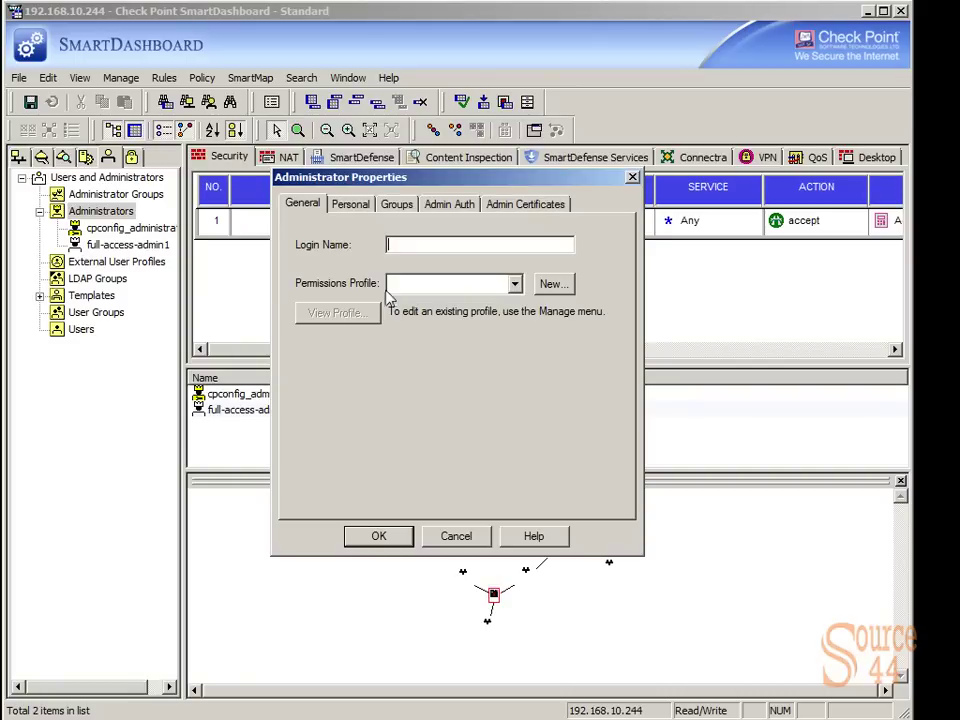
{"action": "type", "text": "read-access-admin1"}
{"action": "left_click", "coordinate": [553, 284]}
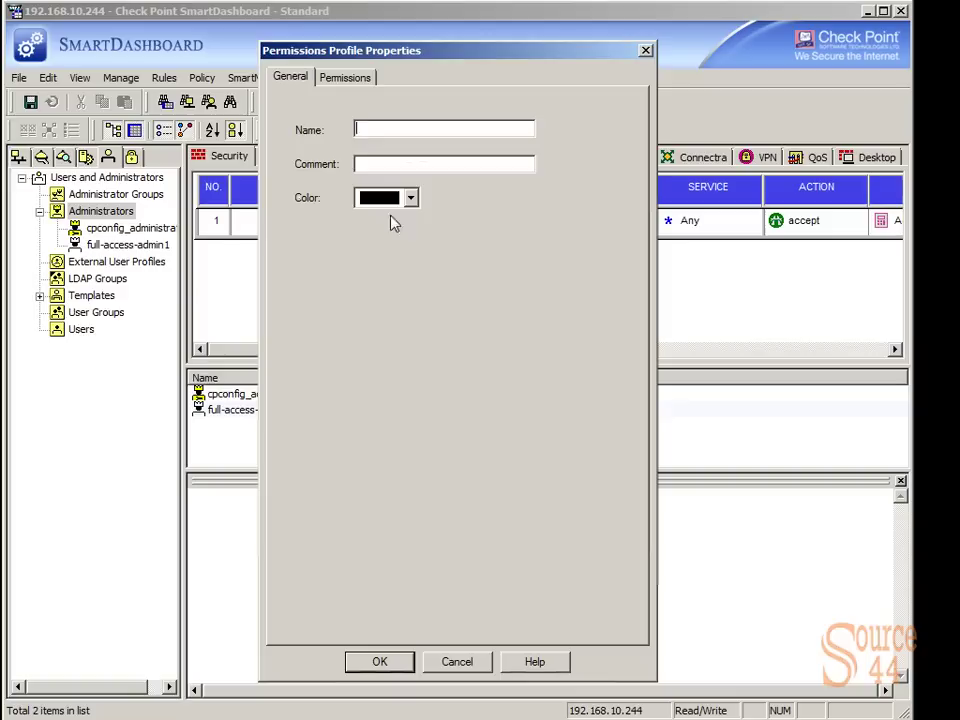
{"action": "type", "text": "ReadOnly"}
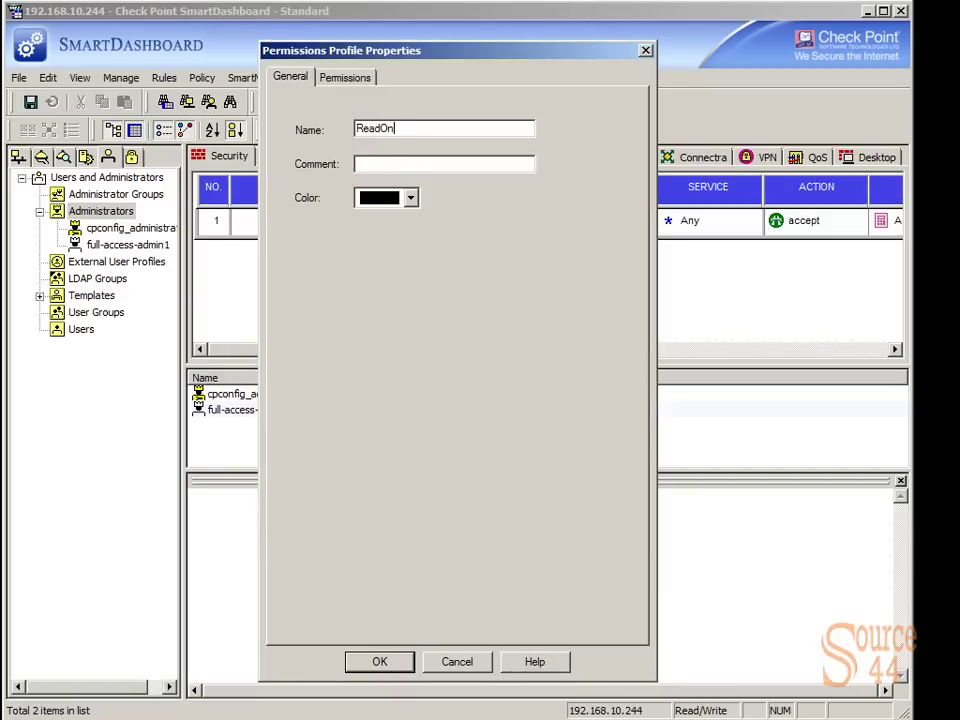
{"action": "left_click", "coordinate": [342, 77]}
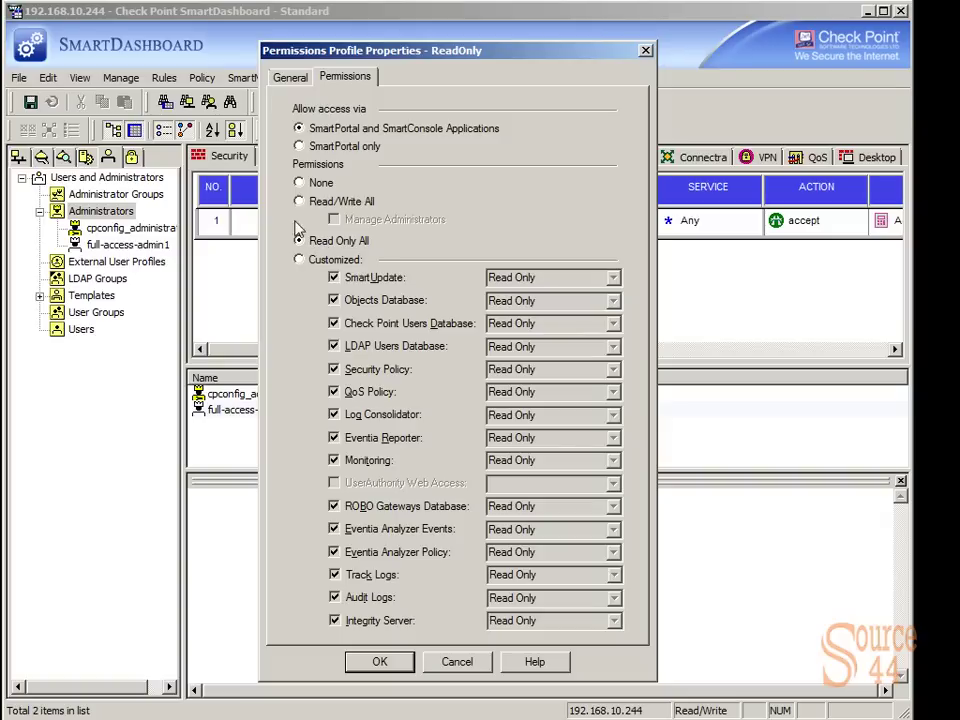
{"action": "left_click", "coordinate": [380, 663]}
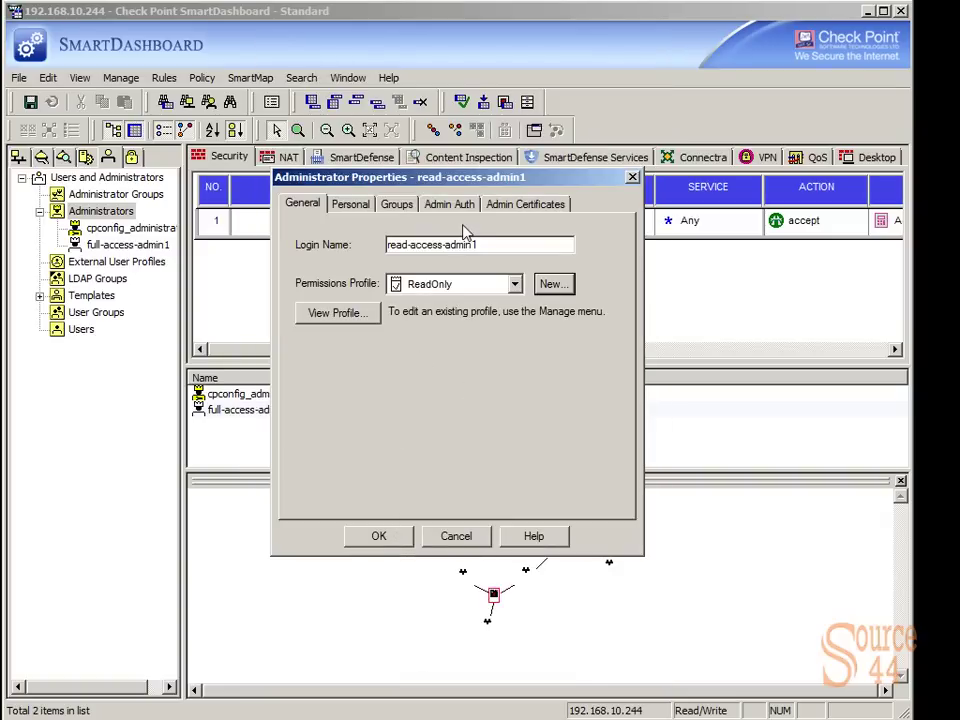
Step: Set read-access-admin1 to Check Point Password authentication with a confirmed password and save it
{"action": "left_click", "coordinate": [446, 204]}
{"action": "left_click", "coordinate": [459, 266]}
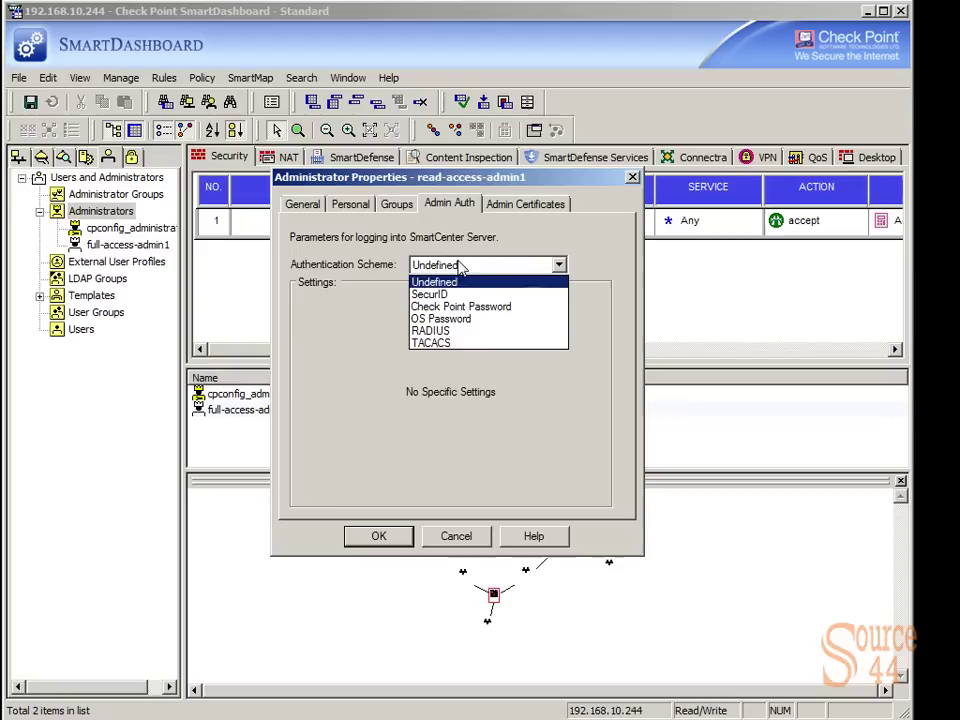
{"action": "left_click", "coordinate": [458, 305]}
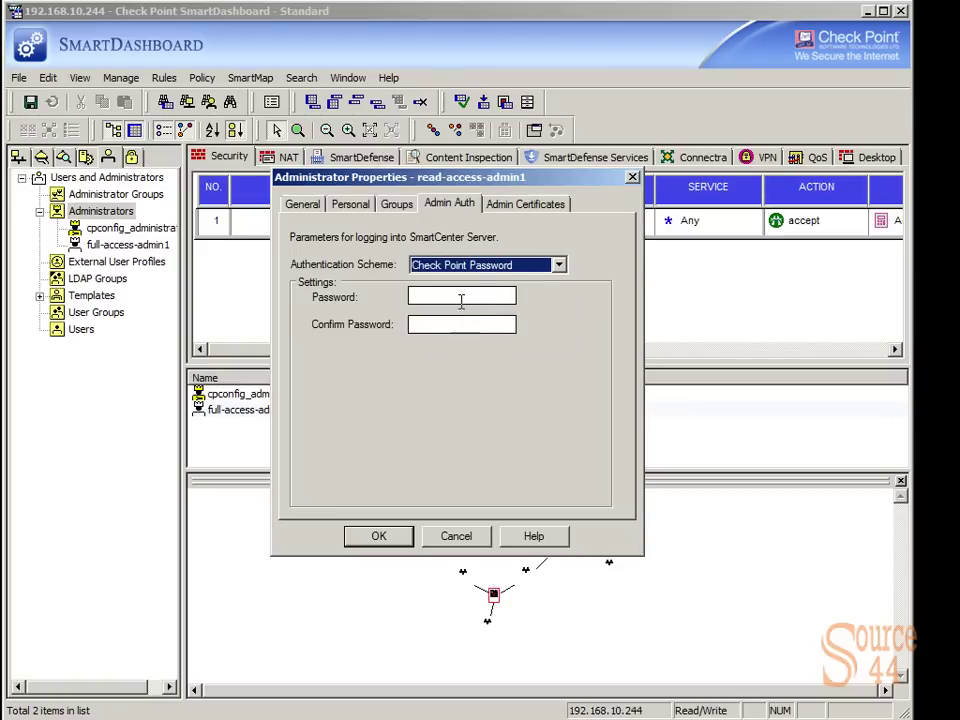
{"action": "left_click", "coordinate": [462, 297]}
{"action": "type", "text": "******"}
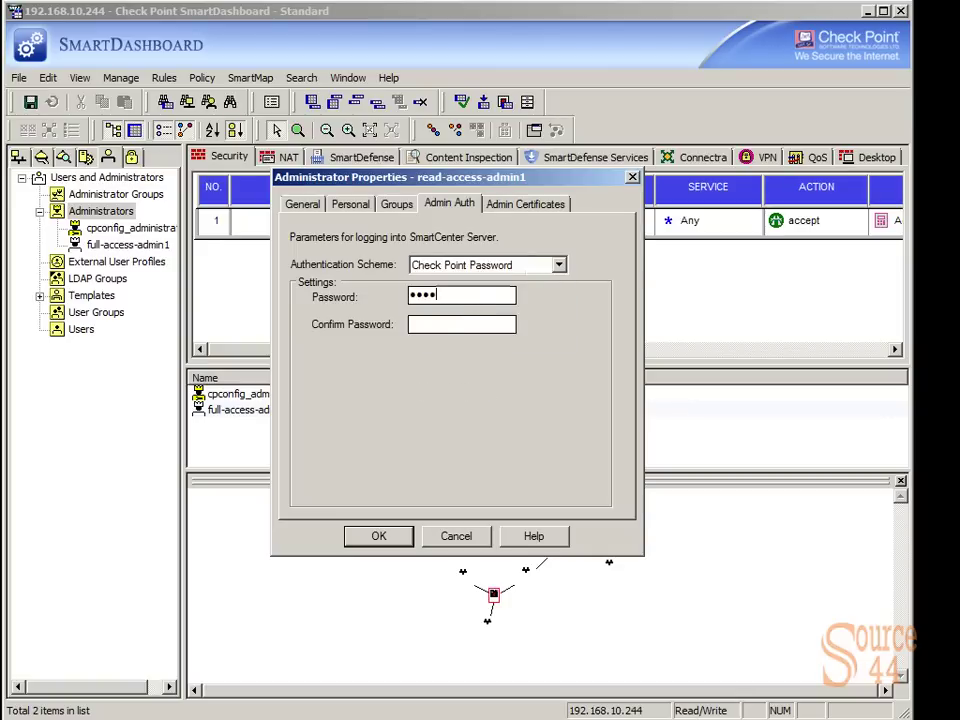
{"action": "key", "text": "Tab"}
{"action": "type", "text": "******"}
{"action": "left_click", "coordinate": [390, 543]}
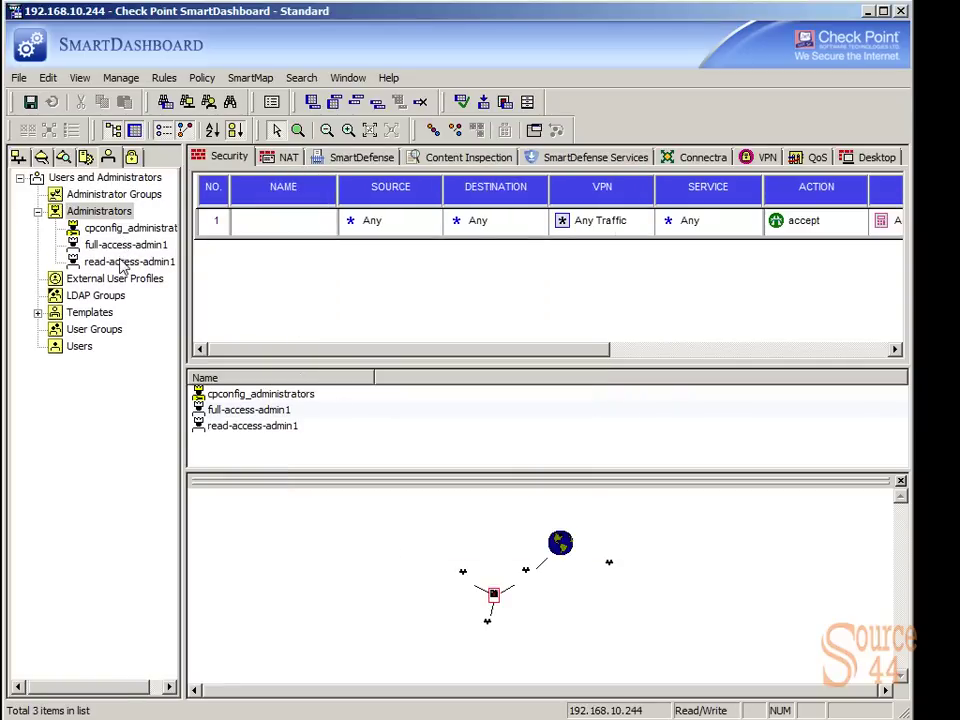
Step: Review the Permissions Profiles list, then close SmartDashboard, saving the changes
{"action": "left_click", "coordinate": [123, 80]}
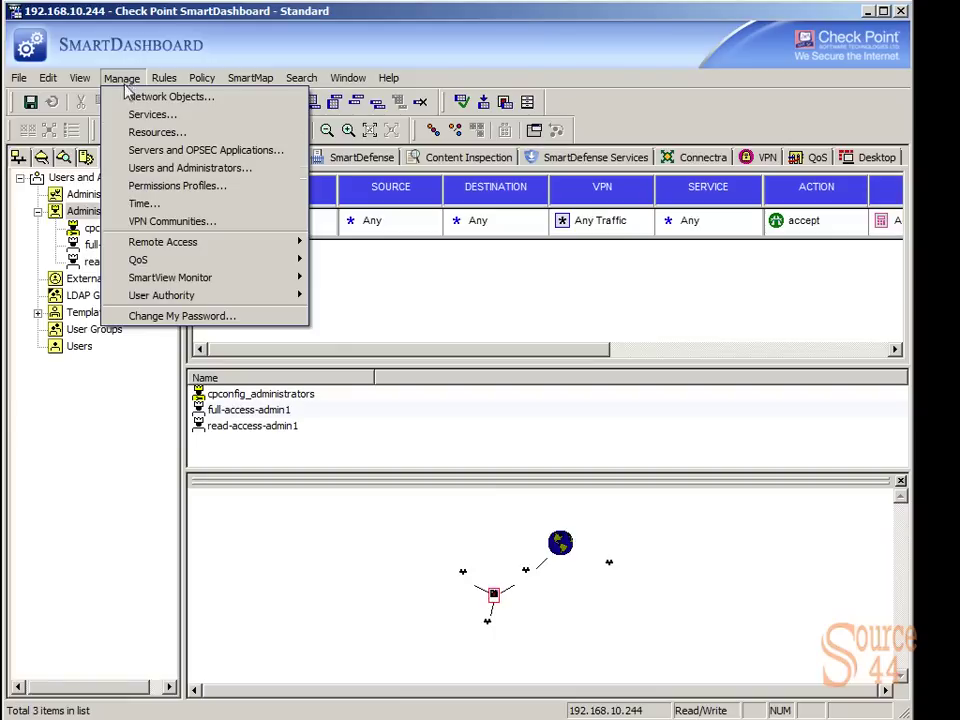
{"action": "left_click", "coordinate": [140, 186]}
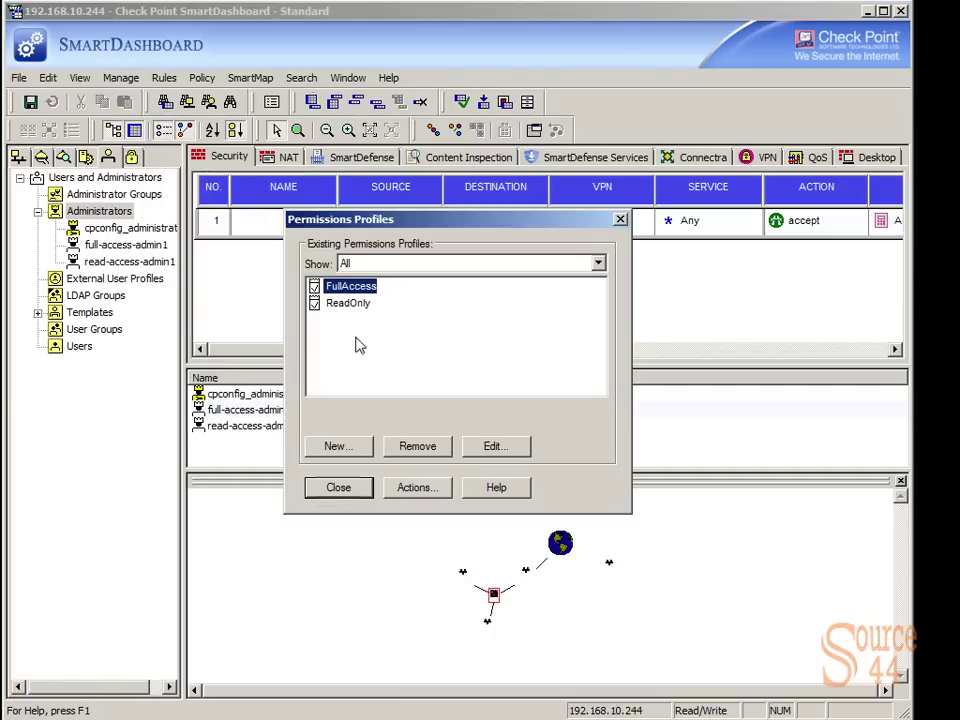
{"action": "left_click", "coordinate": [339, 488]}
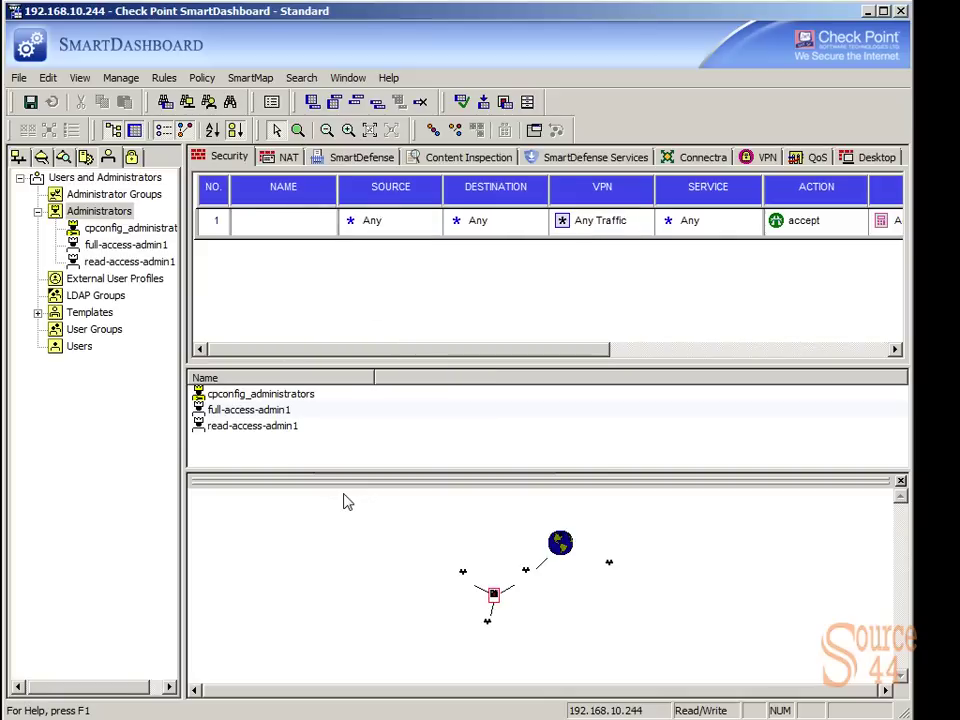
{"action": "left_click", "coordinate": [900, 11]}
{"action": "left_click", "coordinate": [385, 406]}
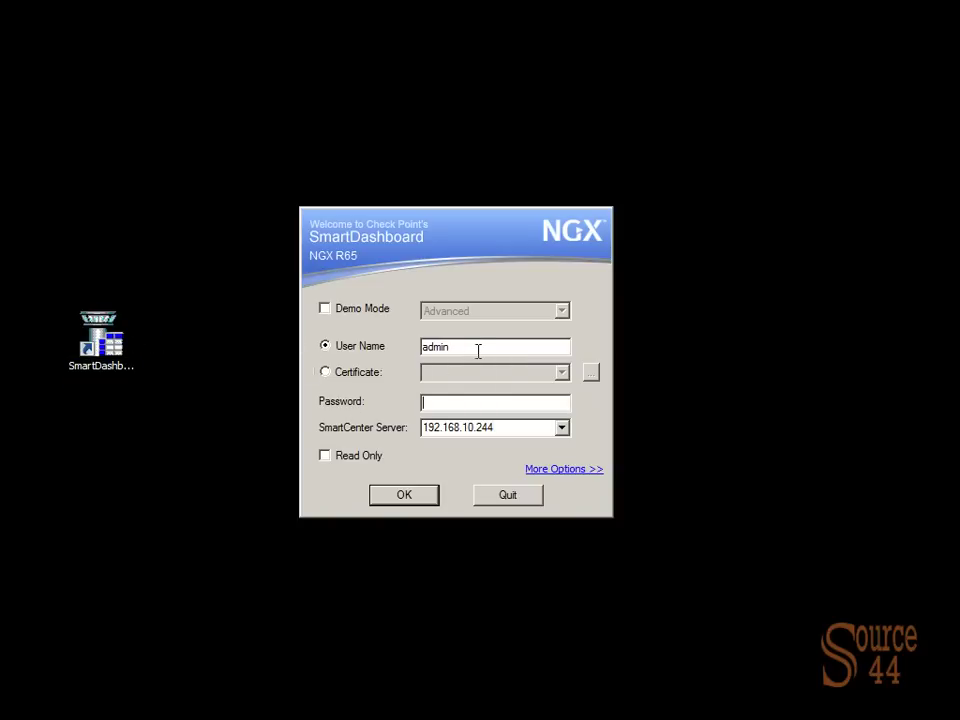
Step: Log in to SmartDashboard as full-access-admin1 with its password
{"action": "double_click", "coordinate": [478, 351]}
{"action": "key", "text": "BackSpace"}
{"action": "type", "text": "full-access-admin1"}
{"action": "key", "text": "Tab"}
{"action": "key", "text": "Tab"}
{"action": "type", "text": "******"}
{"action": "key", "text": "Return"}
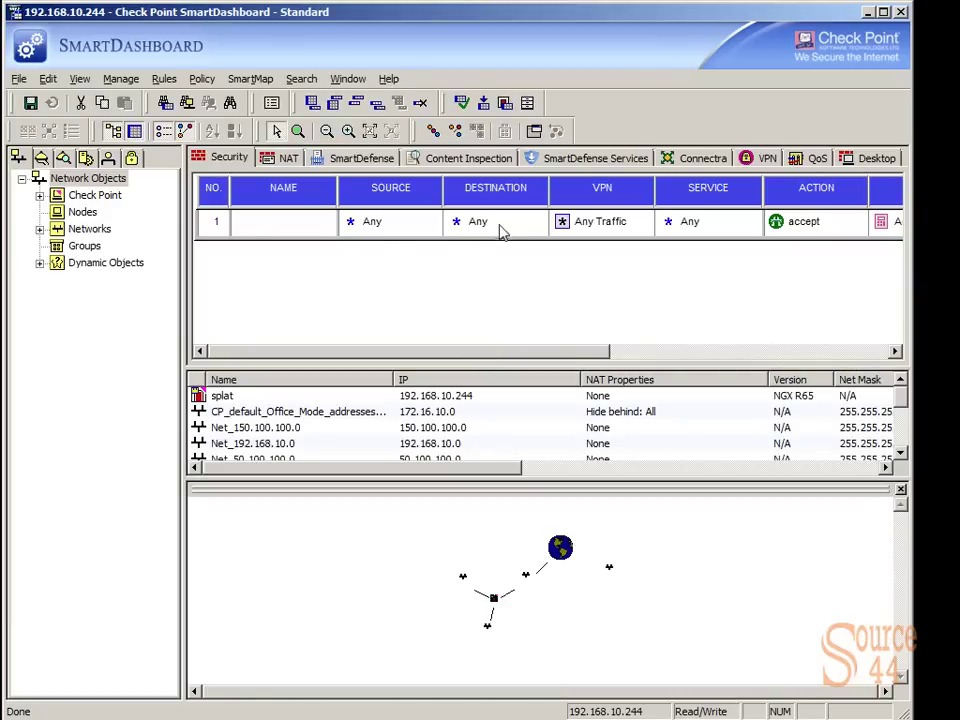
Step: Open and cancel the Net_150.100.100.0 network properties to confirm editing access
{"action": "double_click", "coordinate": [430, 427]}
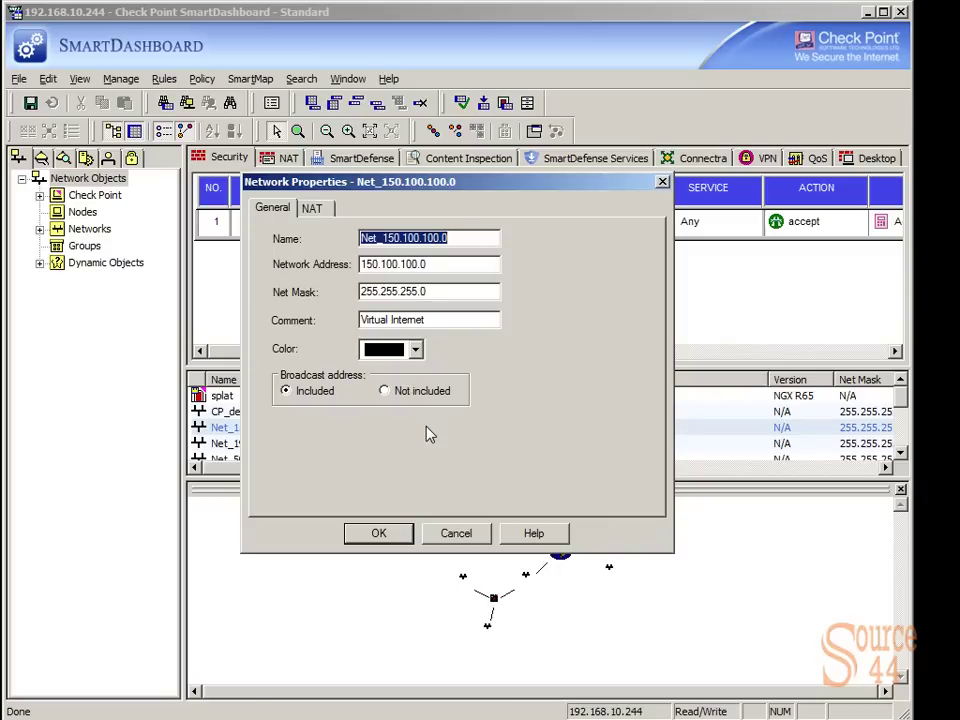
{"action": "left_click", "coordinate": [456, 538]}
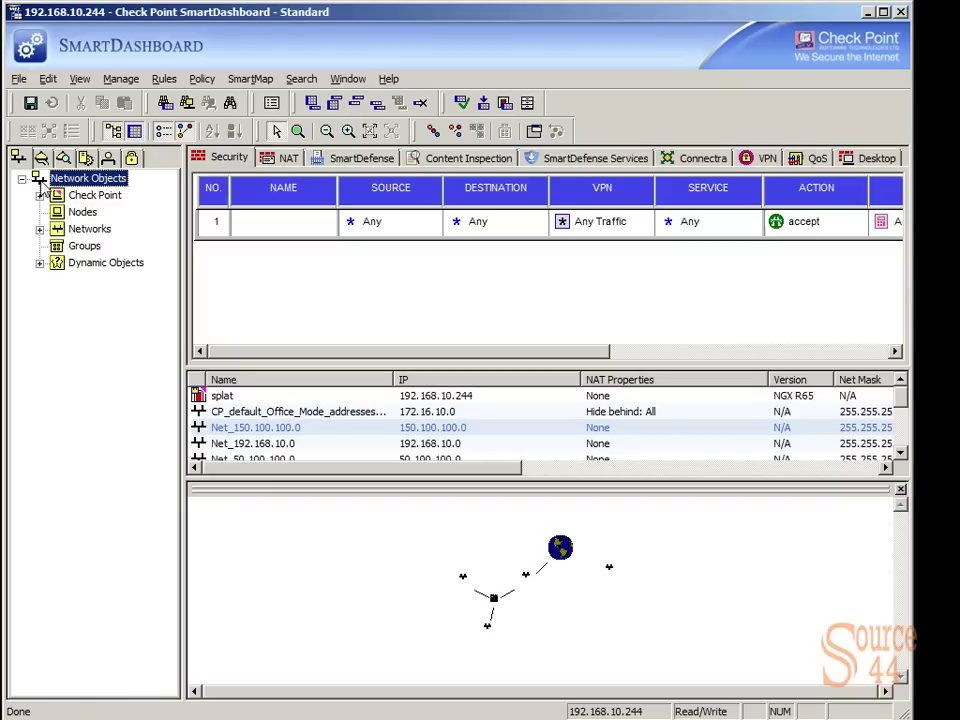
{"action": "left_click", "coordinate": [16, 82]}
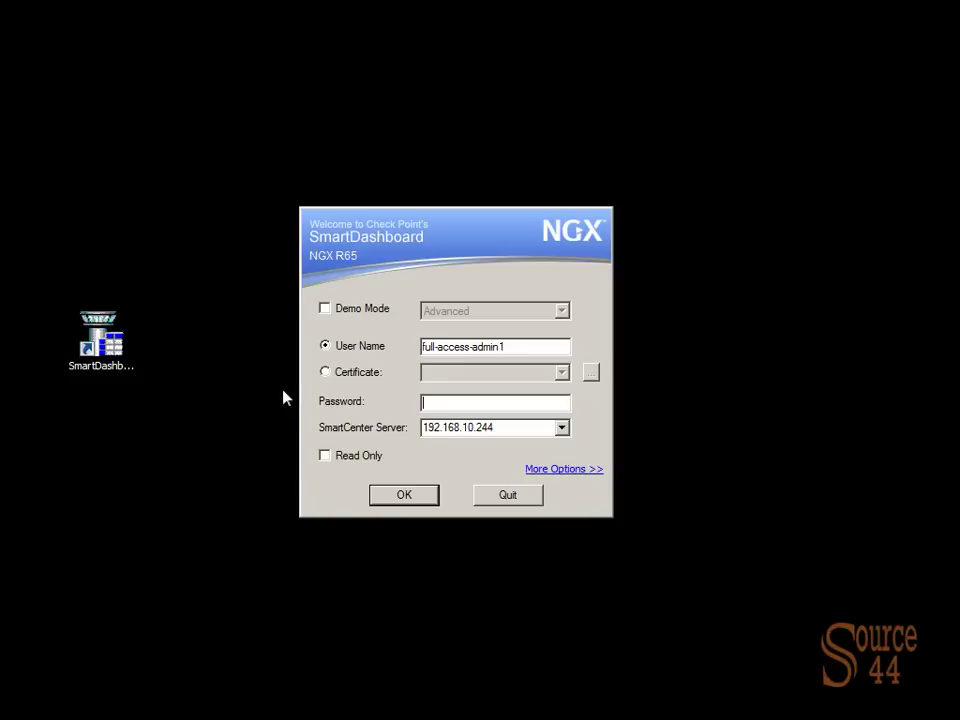
Step: Change the login user to read-access-admin1, enter its password and log in
{"action": "type", "text": "****"}
{"action": "key", "text": "BackSpace"}
{"action": "key", "text": "BackSpace"}
{"action": "key", "text": "BackSpace"}
{"action": "key", "text": "BackSpace"}
{"action": "key", "text": "shift+Tab"}
{"action": "key", "text": "Home"}
{"action": "key", "text": "Delete"}
{"action": "key", "text": "Delete"}
{"action": "key", "text": "Delete"}
{"action": "key", "text": "Delete"}
{"action": "key", "text": "Delete"}
{"action": "type", "text": "read-"}
{"action": "key", "text": "Tab"}
{"action": "type", "text": "****"}
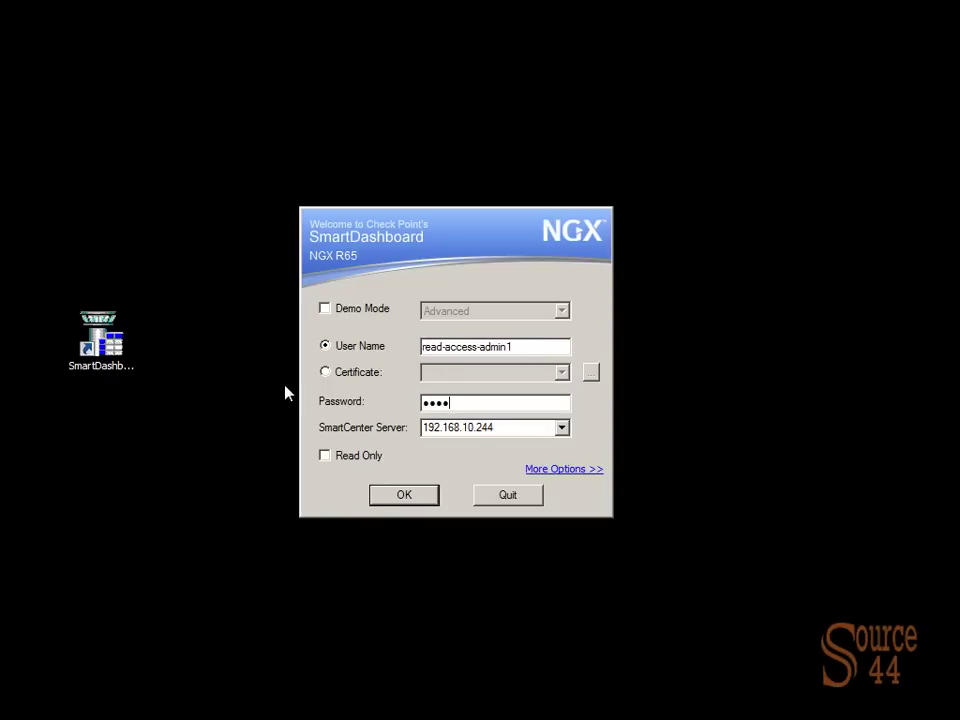
{"action": "key", "text": "Return"}
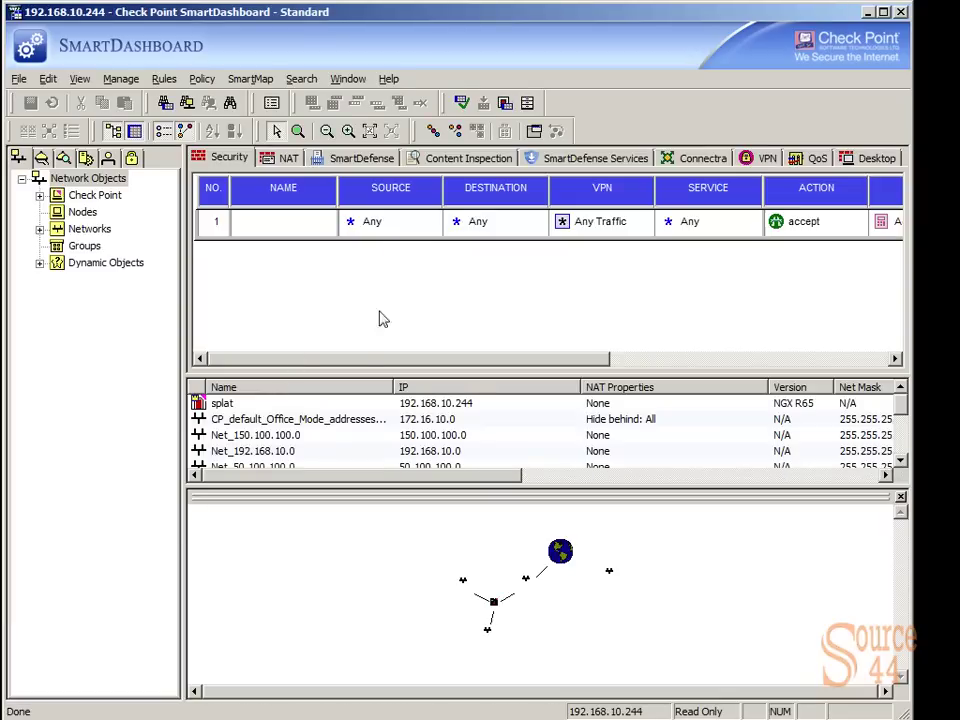
{"action": "double_click", "coordinate": [283, 436]}
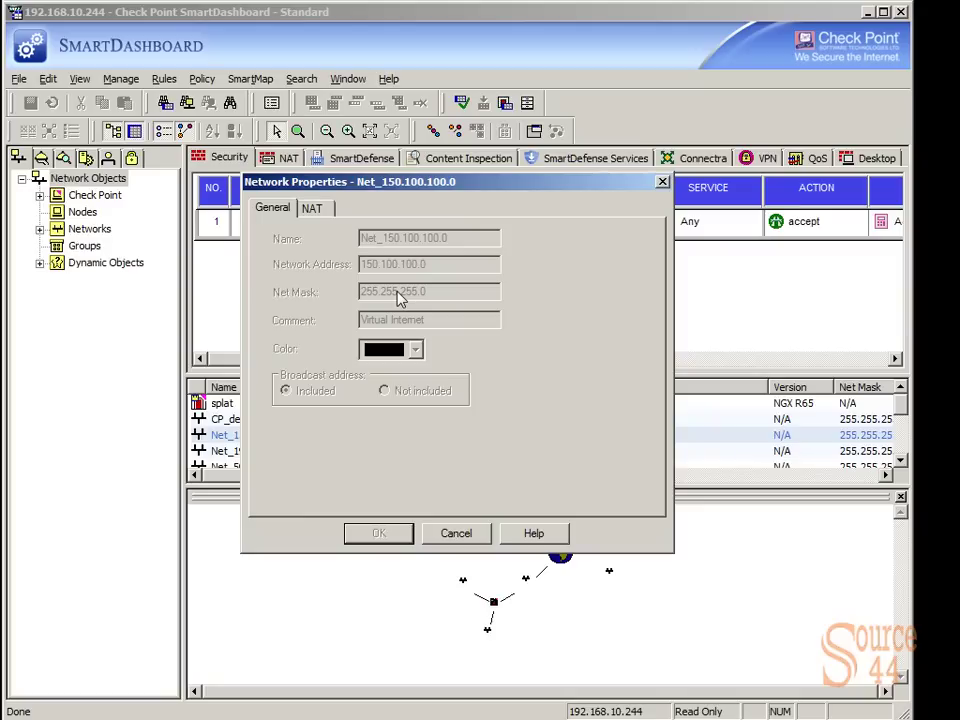
{"action": "left_click", "coordinate": [443, 532]}
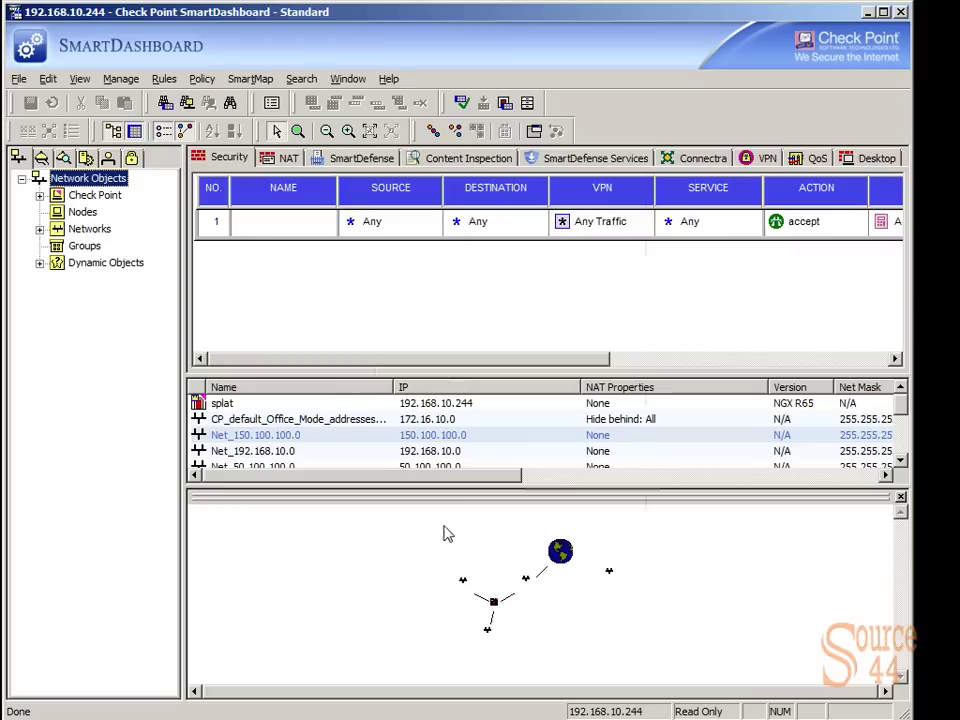